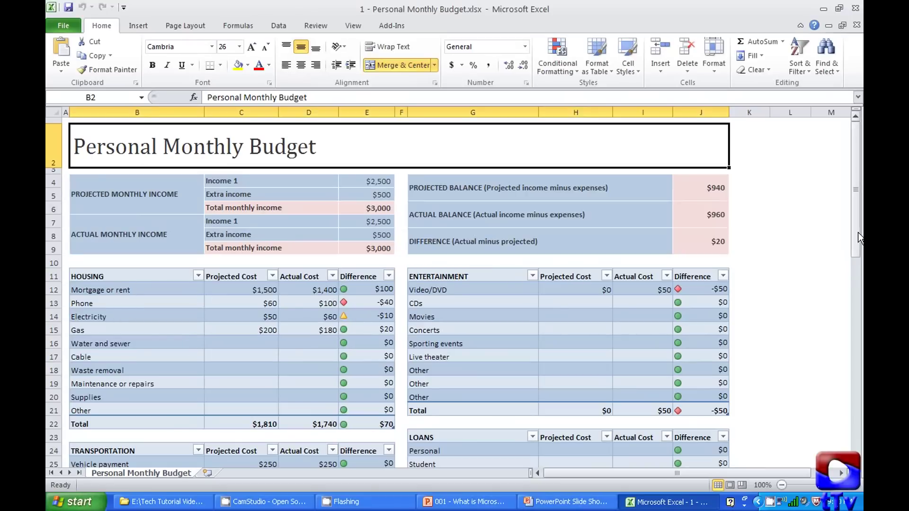
Scroll through the whole Personal Monthly Budget sheet and back up, then close without saving.
{"action": "left_click_drag", "start_coordinate": [859, 236], "coordinate": [860, 331]}
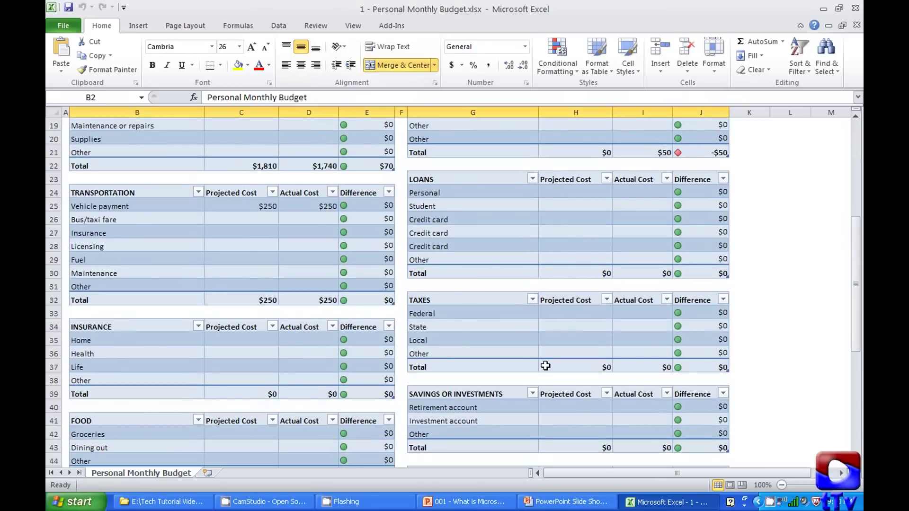
{"action": "left_click_drag", "start_coordinate": [859, 287], "coordinate": [859, 373]}
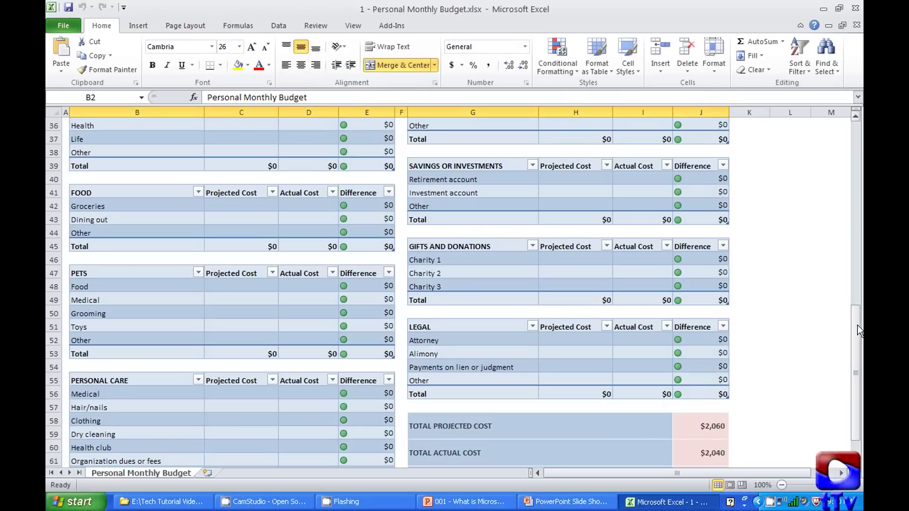
{"action": "left_click_drag", "start_coordinate": [857, 325], "coordinate": [857, 370]}
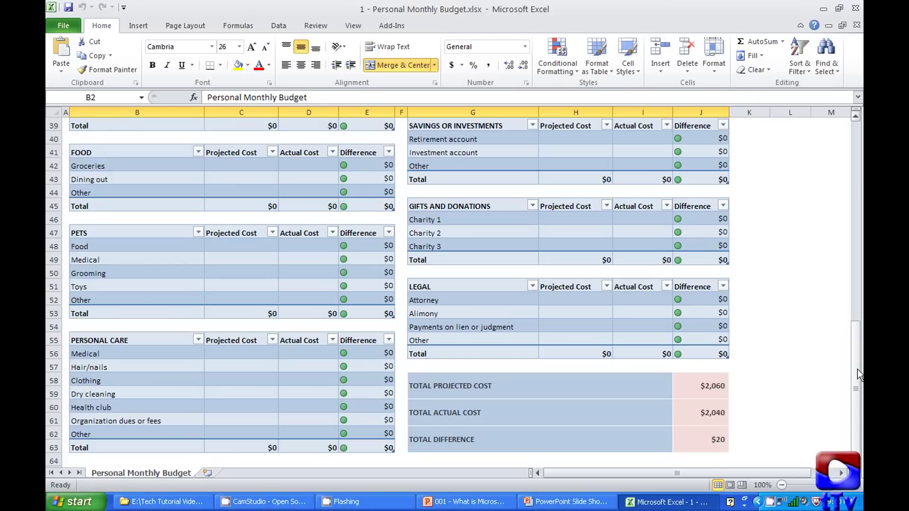
{"action": "left_click_drag", "start_coordinate": [858, 372], "coordinate": [846, 147]}
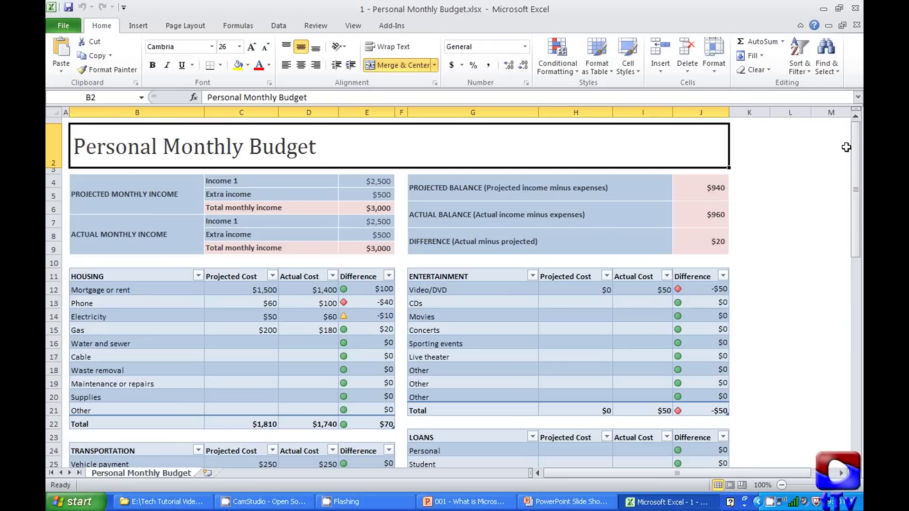
{"action": "left_click", "coordinate": [855, 8]}
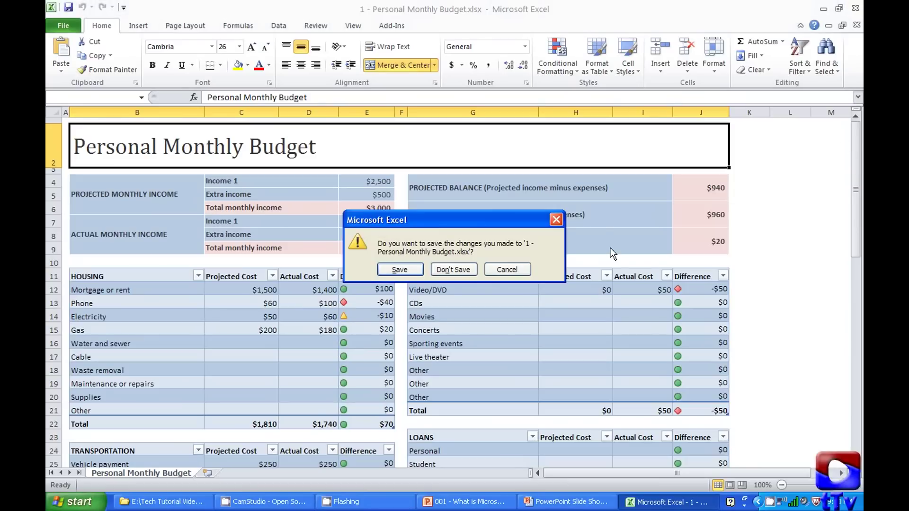
{"action": "left_click", "coordinate": [453, 269]}
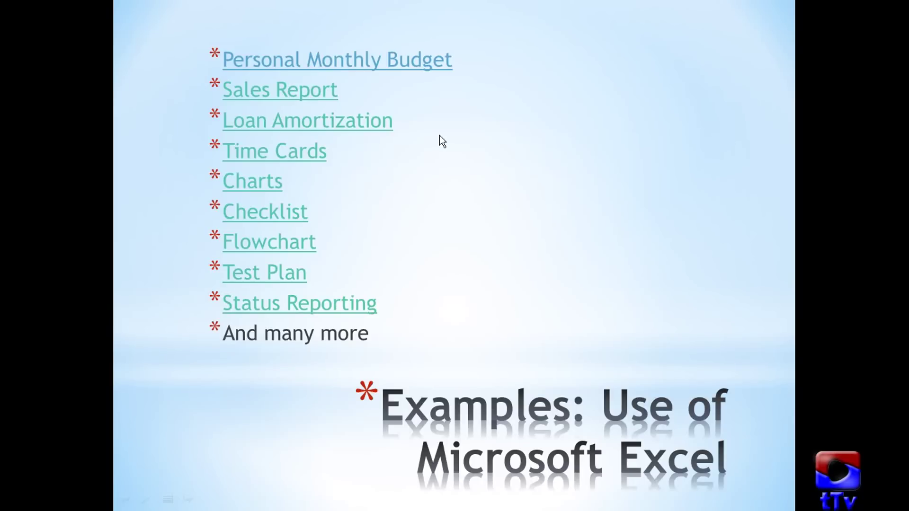
Open the Sales Report example workbook and view its By Product quarterly sales pivot table.
{"action": "left_click", "coordinate": [483, 122]}
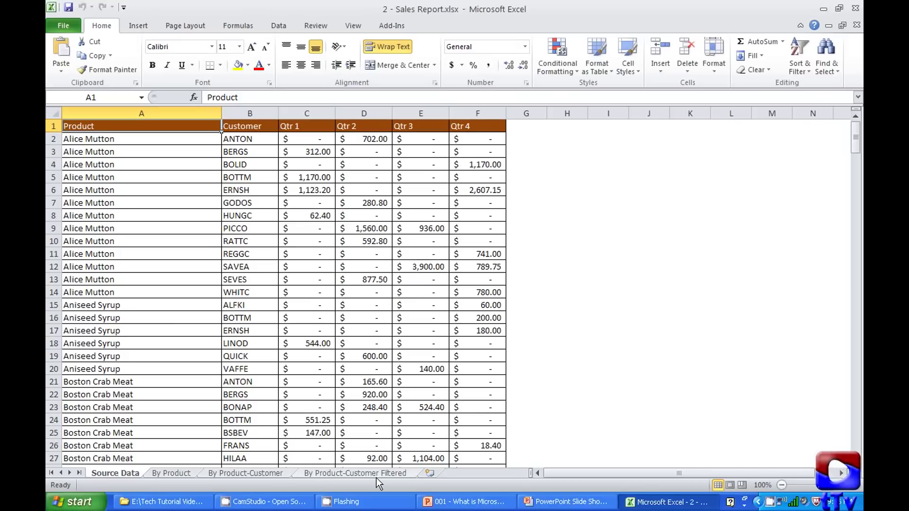
{"action": "left_click", "coordinate": [174, 474]}
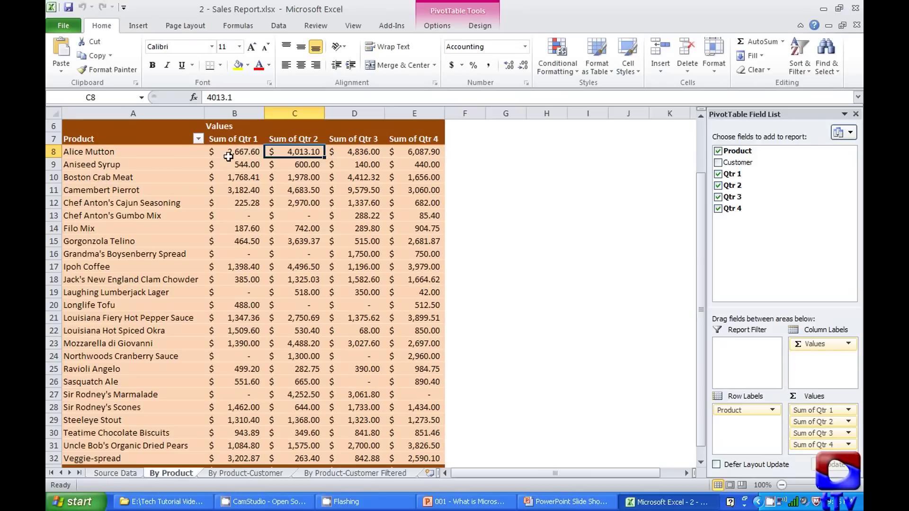
On the By Product-Customer sheet, select BERGS and collapse then re-expand Alice Mutton's customer rows.
{"action": "mouse_move", "coordinate": [256, 151]}
{"action": "left_click", "coordinate": [234, 473]}
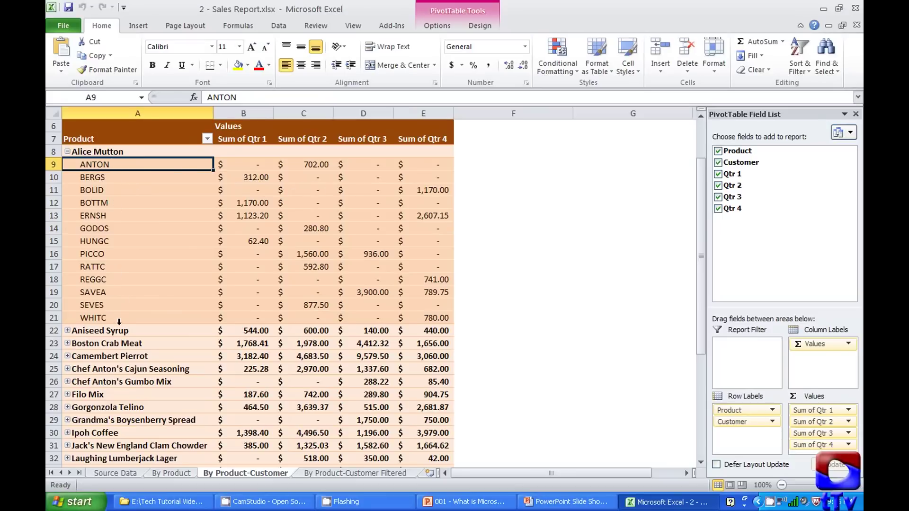
{"action": "mouse_move", "coordinate": [117, 172]}
{"action": "left_mouse_down"}
{"action": "mouse_move", "coordinate": [116, 186]}
{"action": "mouse_move", "coordinate": [116, 177]}
{"action": "left_mouse_up"}
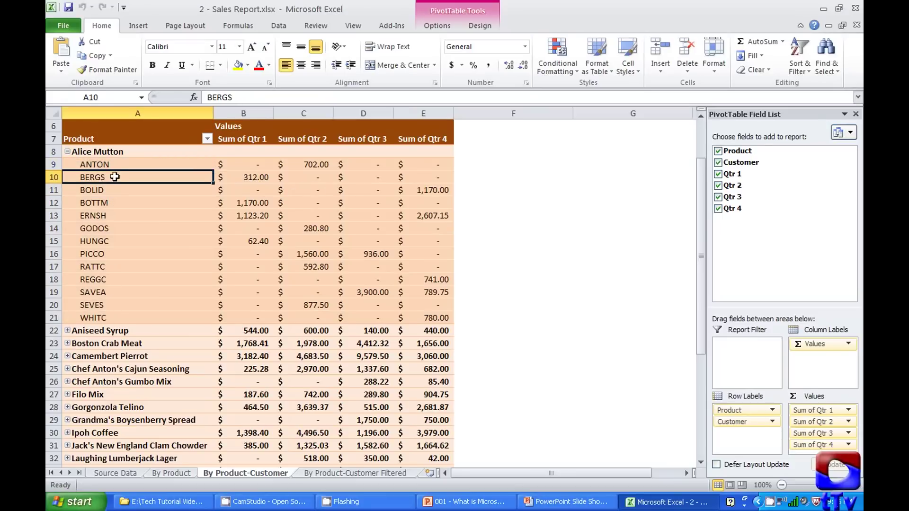
{"action": "left_click", "coordinate": [68, 151]}
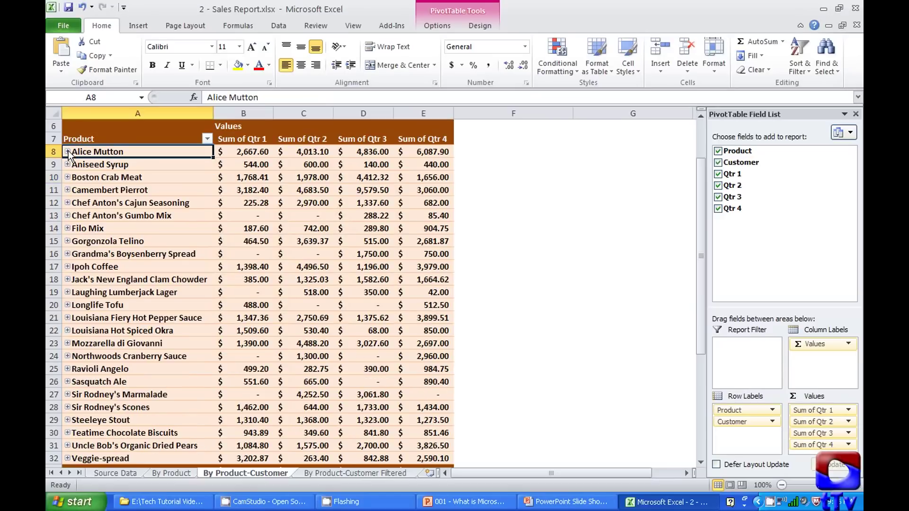
{"action": "left_click", "coordinate": [68, 152]}
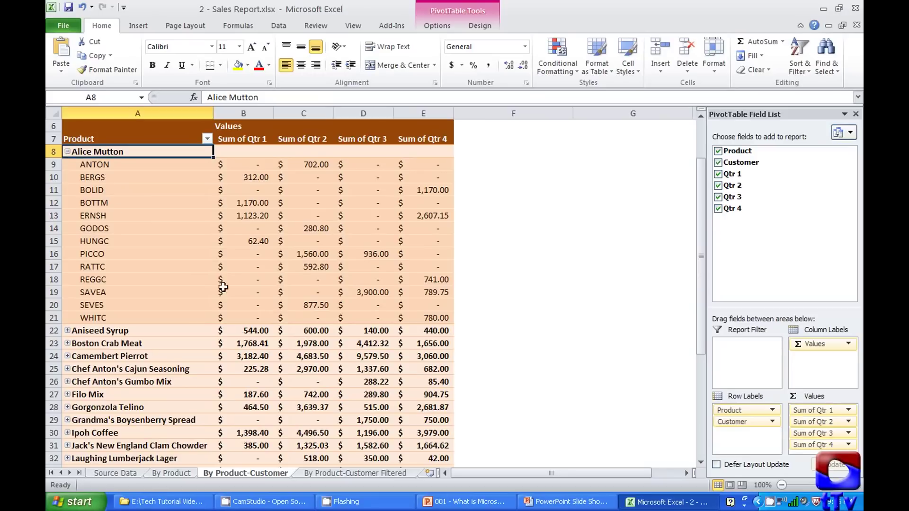
On the By Product-Customer Filtered sheet, expand and collapse Alice Mutton's customer rows.
{"action": "left_click", "coordinate": [339, 473]}
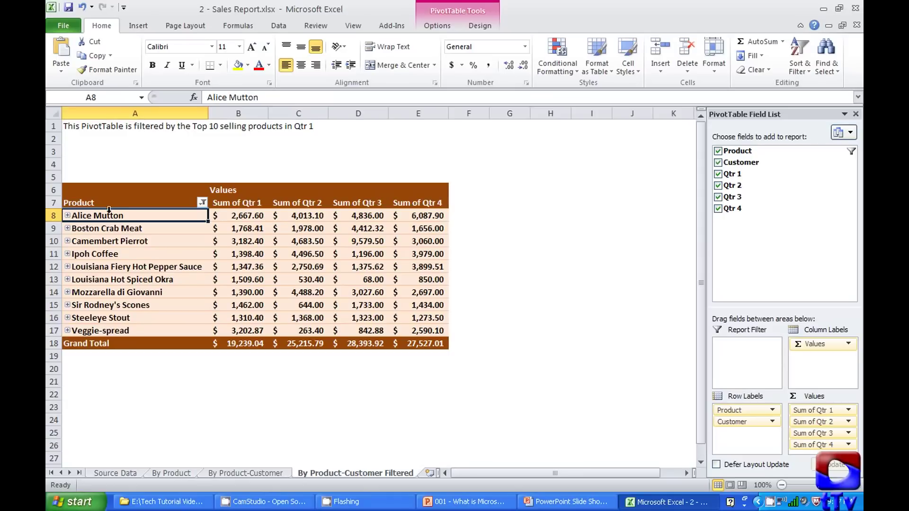
{"action": "left_click", "coordinate": [68, 216]}
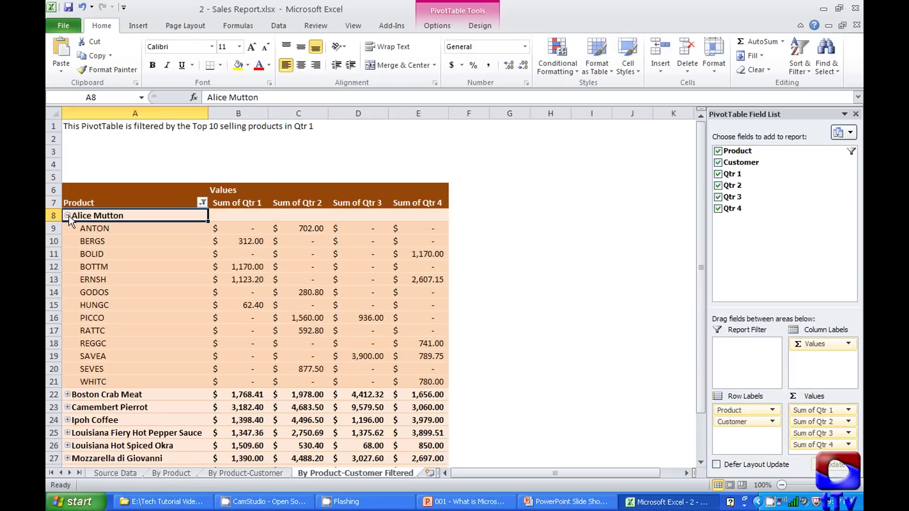
{"action": "left_click", "coordinate": [67, 216]}
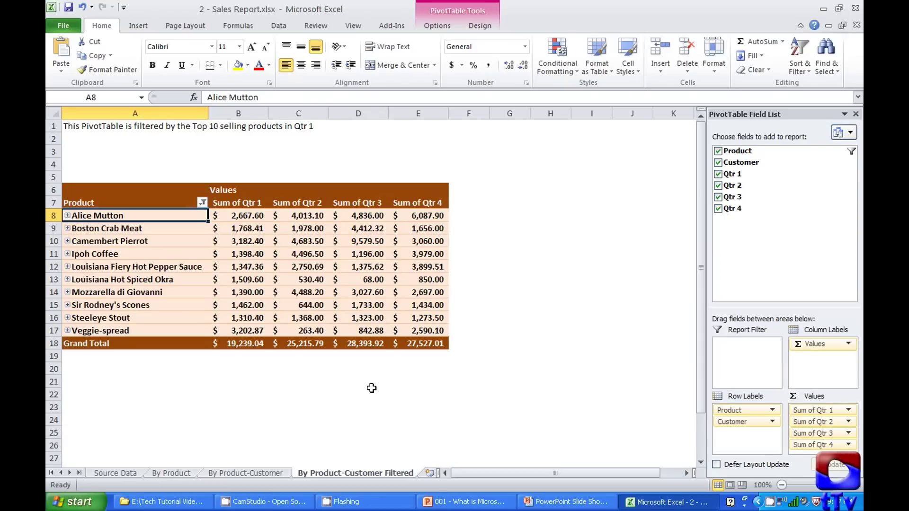
Flip through the Source Data and pivot sheets, then close the Sales Report without saving.
{"action": "left_click", "coordinate": [129, 472]}
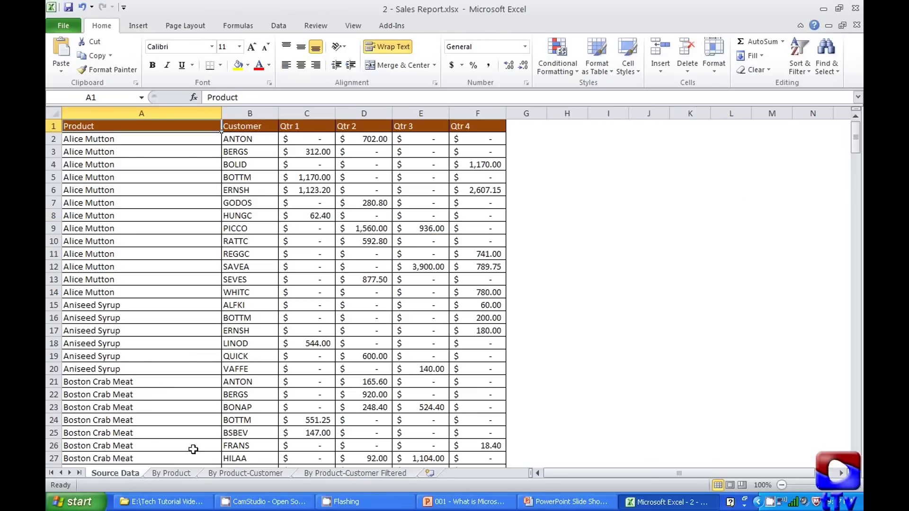
{"action": "left_click", "coordinate": [171, 472]}
{"action": "left_click", "coordinate": [243, 473]}
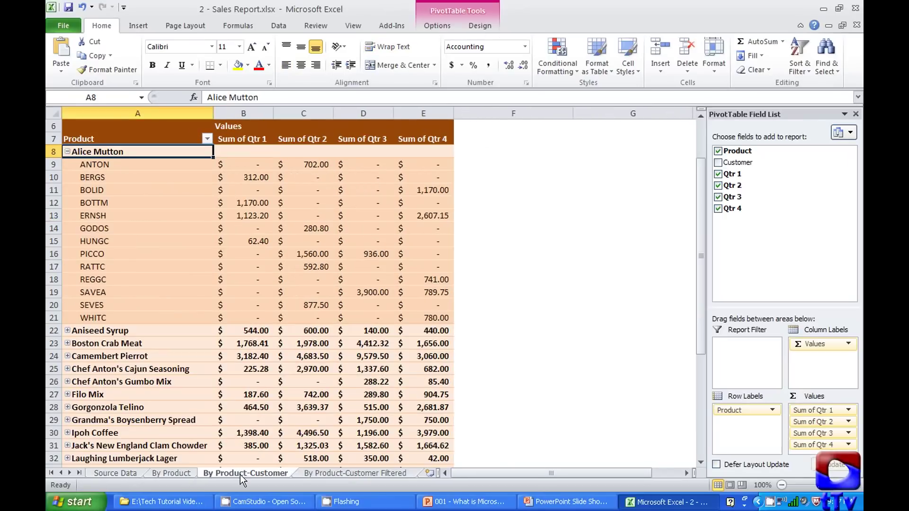
{"action": "left_click", "coordinate": [330, 473]}
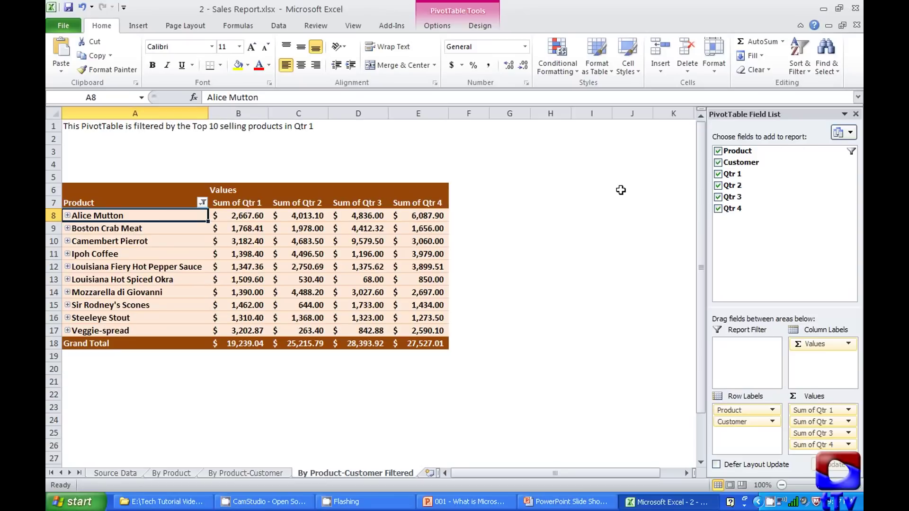
{"action": "left_click", "coordinate": [856, 9]}
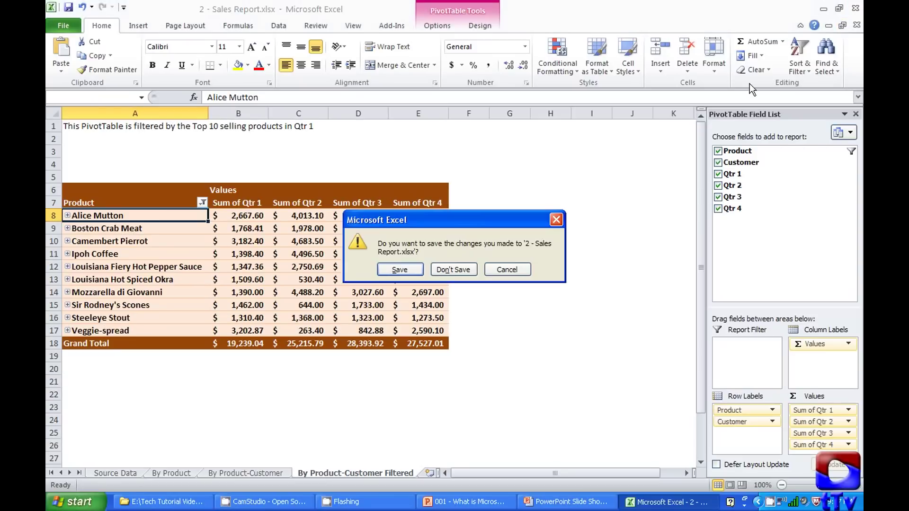
{"action": "left_click", "coordinate": [457, 271]}
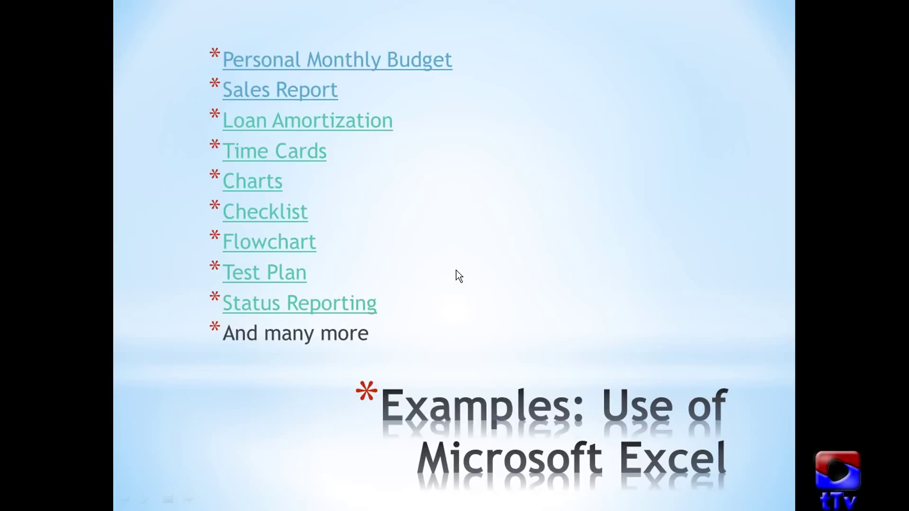
Open the Loan Amortization example workbook, review the schedule, and close it without saving.
{"action": "left_click", "coordinate": [380, 125]}
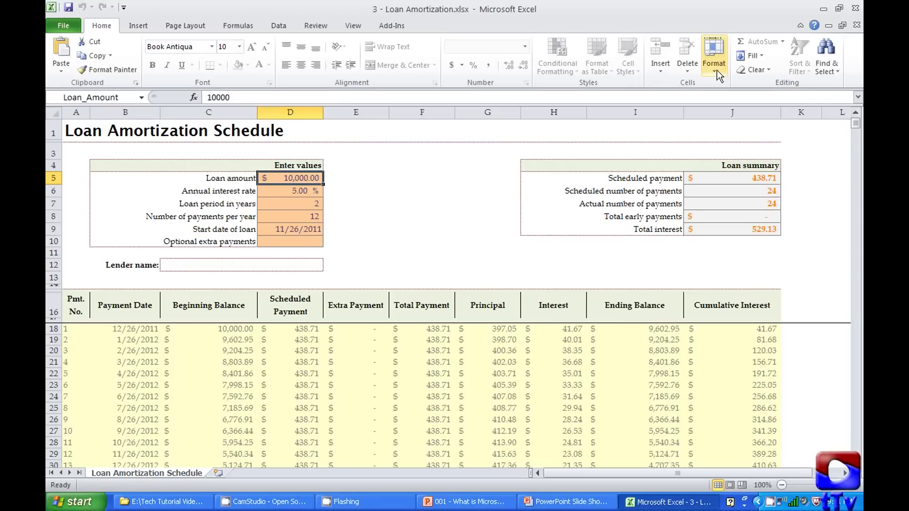
{"action": "left_click", "coordinate": [855, 8]}
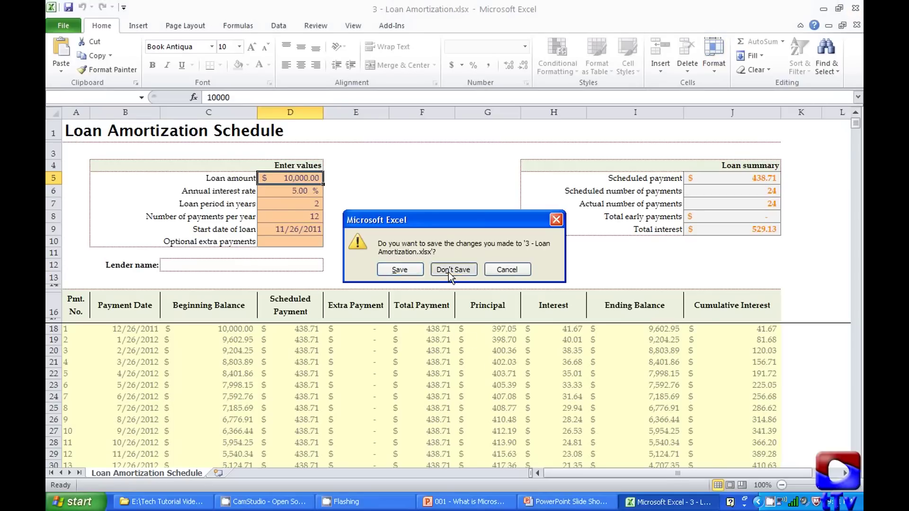
{"action": "left_click", "coordinate": [454, 268]}
Open the Time Card example workbook and scroll through its hours and pay.
{"action": "left_click", "coordinate": [318, 160]}
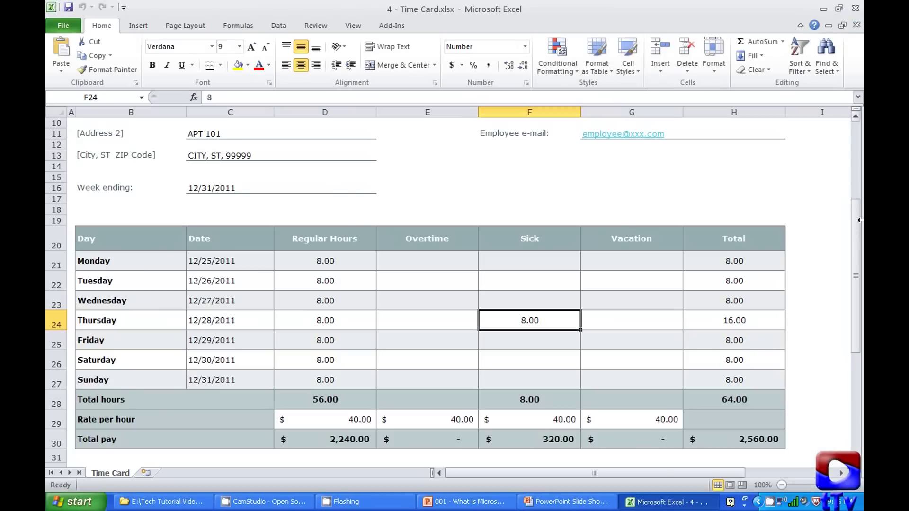
{"action": "left_click_drag", "start_coordinate": [858, 224], "coordinate": [857, 160]}
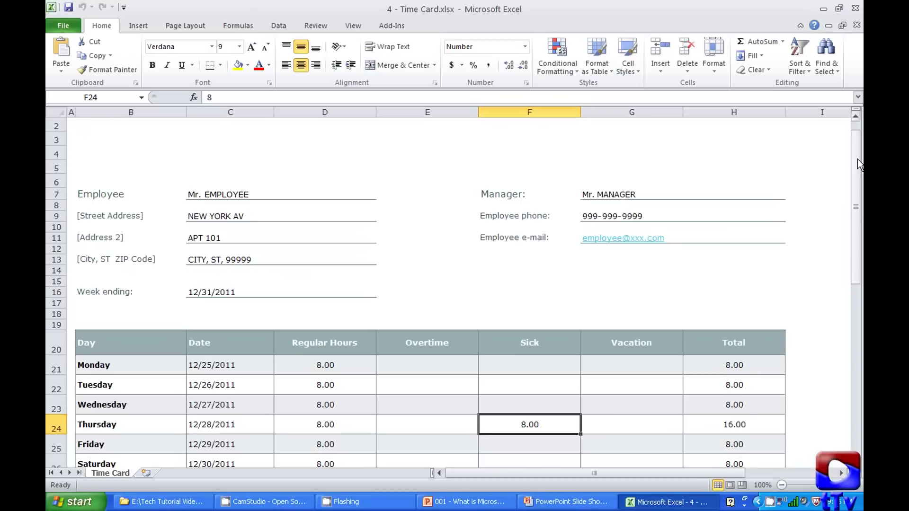
{"action": "left_click_drag", "start_coordinate": [857, 160], "coordinate": [856, 184]}
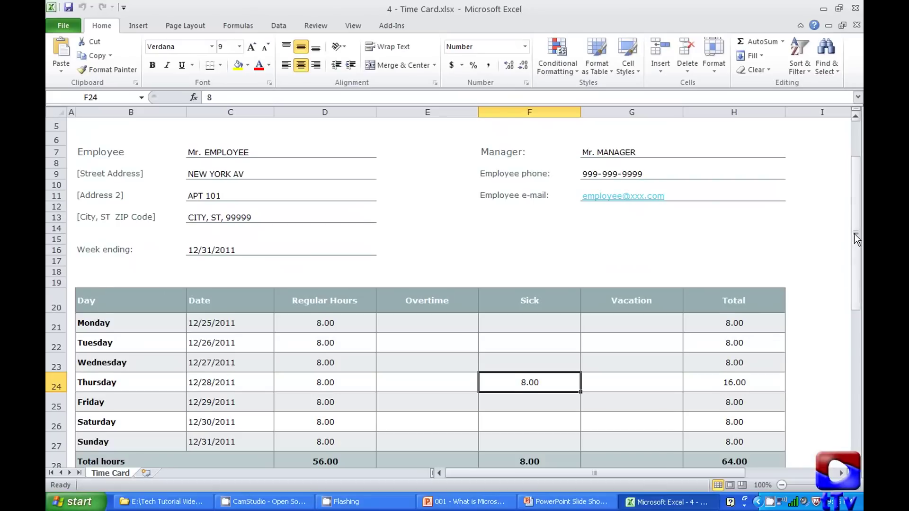
{"action": "left_click_drag", "start_coordinate": [854, 234], "coordinate": [854, 292]}
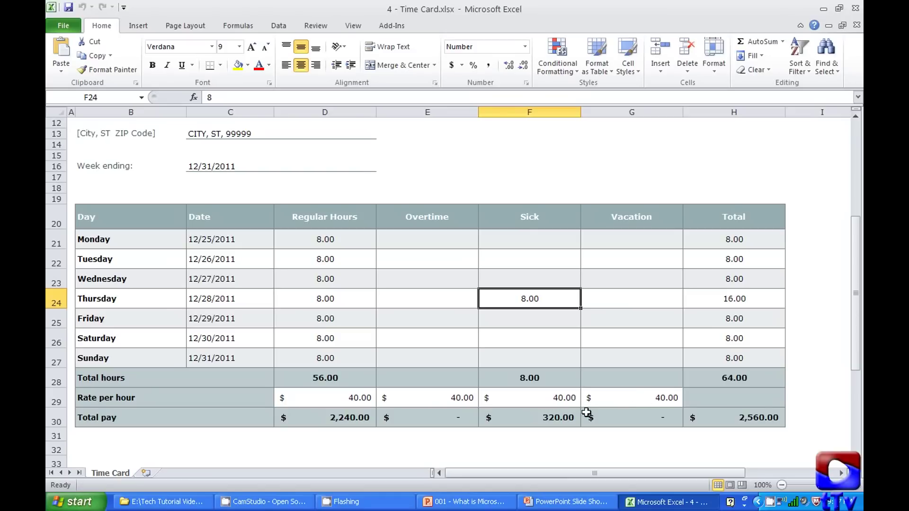
Inspect the total pay formula in H30, then close the time card without saving.
{"action": "left_click", "coordinate": [750, 417]}
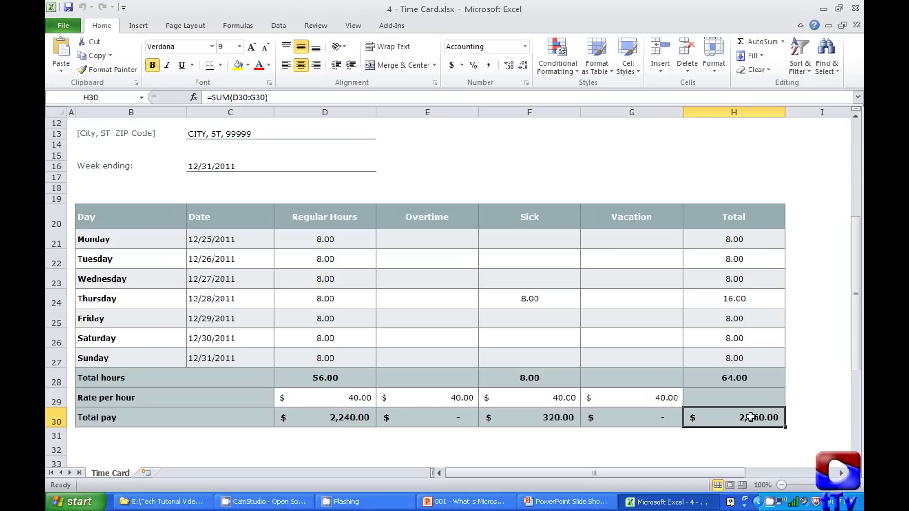
{"action": "left_click", "coordinate": [857, 9]}
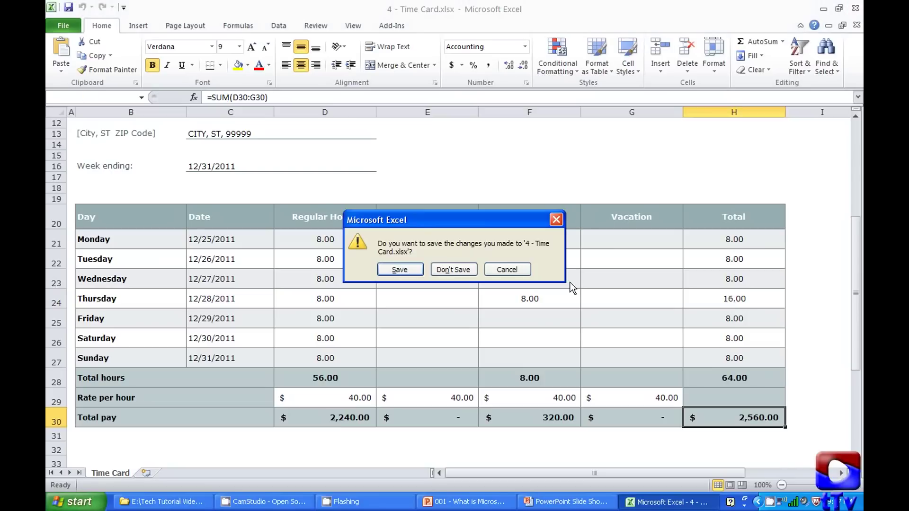
{"action": "left_click", "coordinate": [449, 268]}
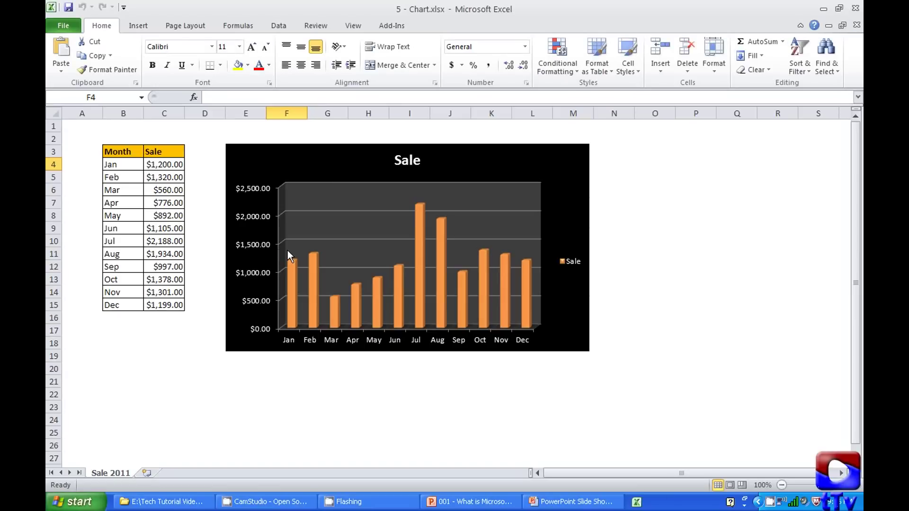
{"action": "left_click_drag", "start_coordinate": [109, 151], "coordinate": [166, 305]}
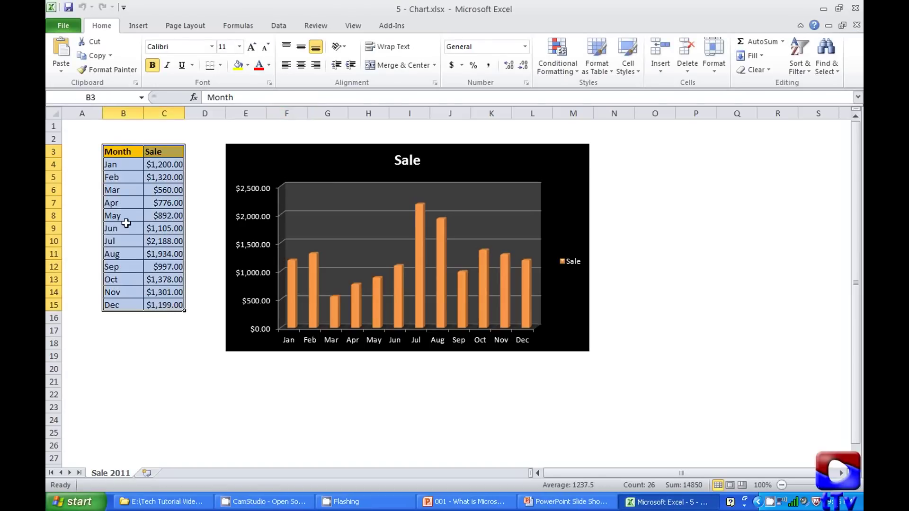
{"action": "left_click", "coordinate": [122, 164]}
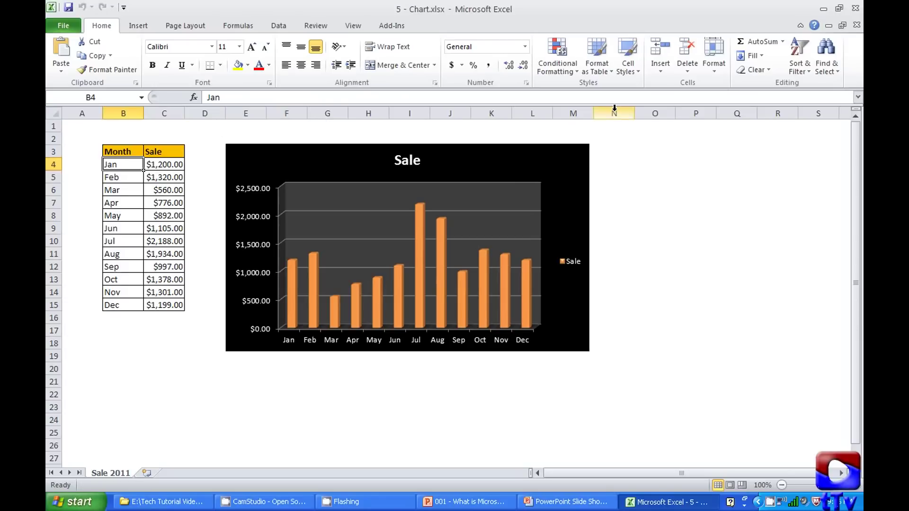
{"action": "left_click", "coordinate": [856, 8]}
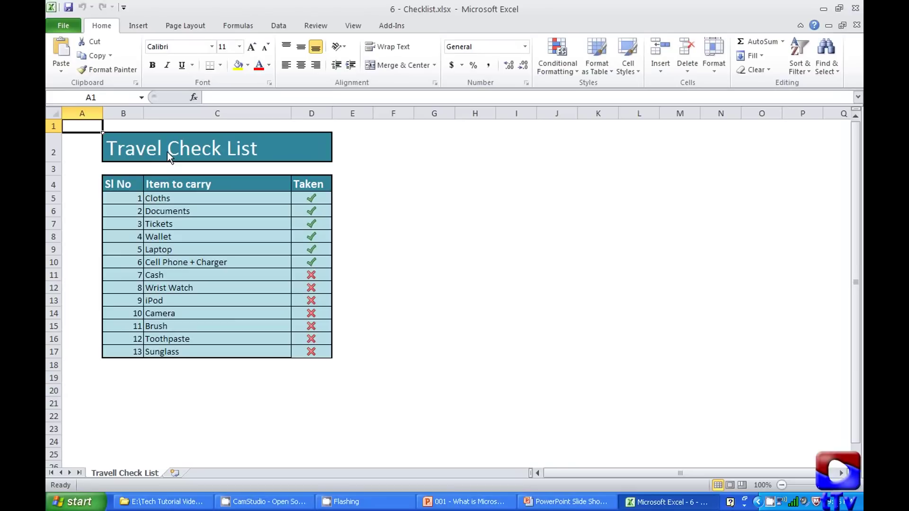
{"action": "left_click", "coordinate": [187, 200]}
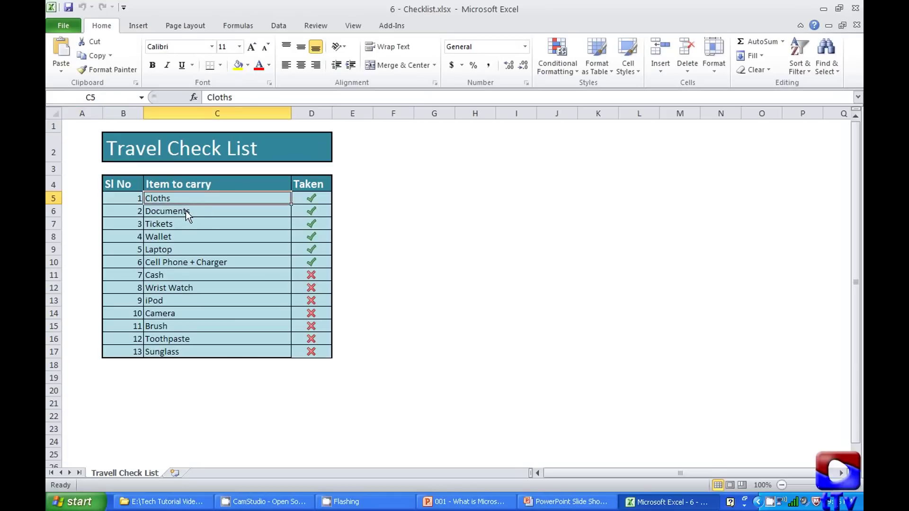
{"action": "left_click", "coordinate": [186, 212]}
{"action": "left_click", "coordinate": [183, 278]}
{"action": "left_click", "coordinate": [183, 291]}
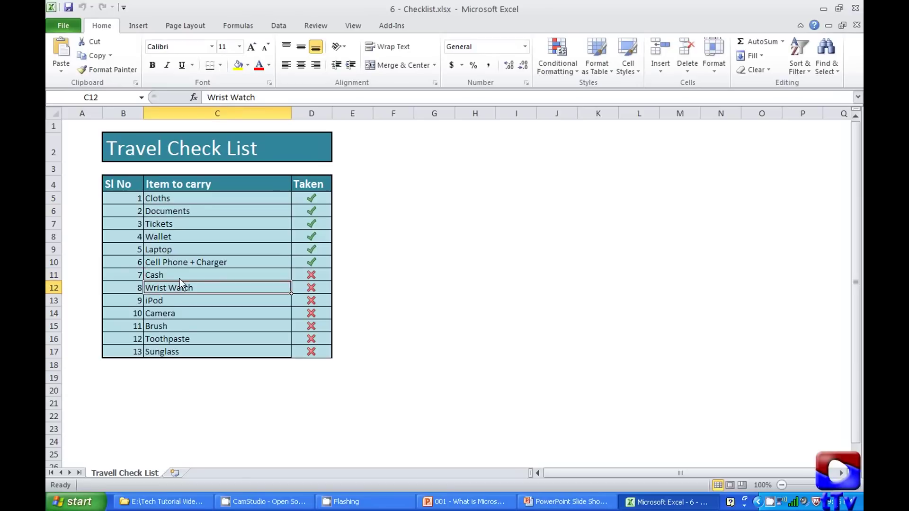
{"action": "left_click", "coordinate": [178, 276]}
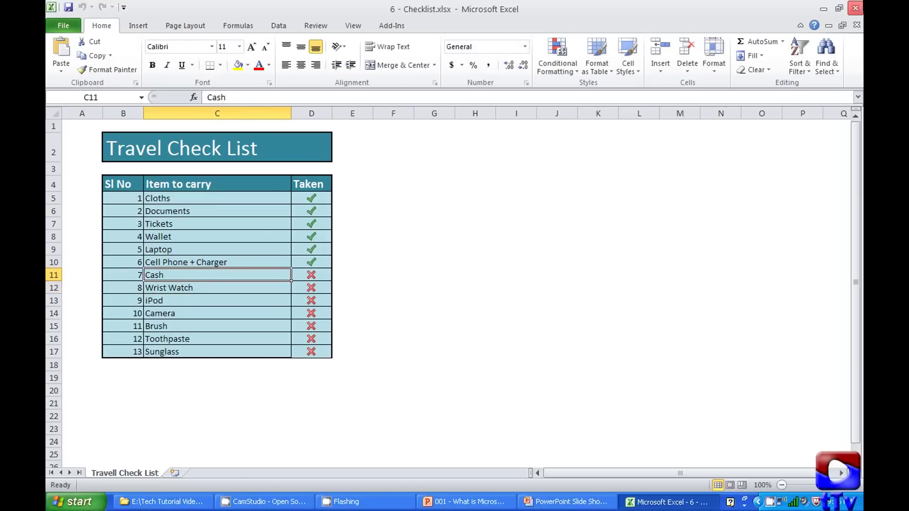
{"action": "left_click", "coordinate": [858, 9]}
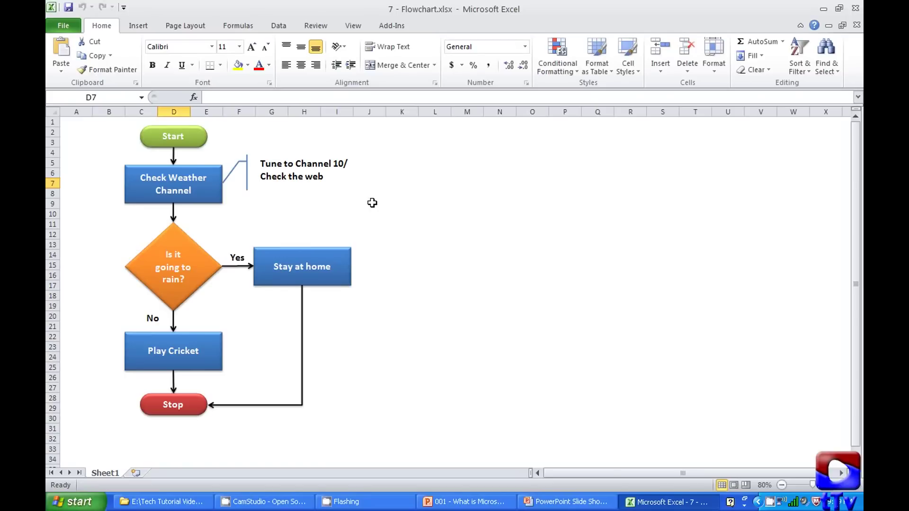
{"action": "left_click", "coordinate": [857, 7]}
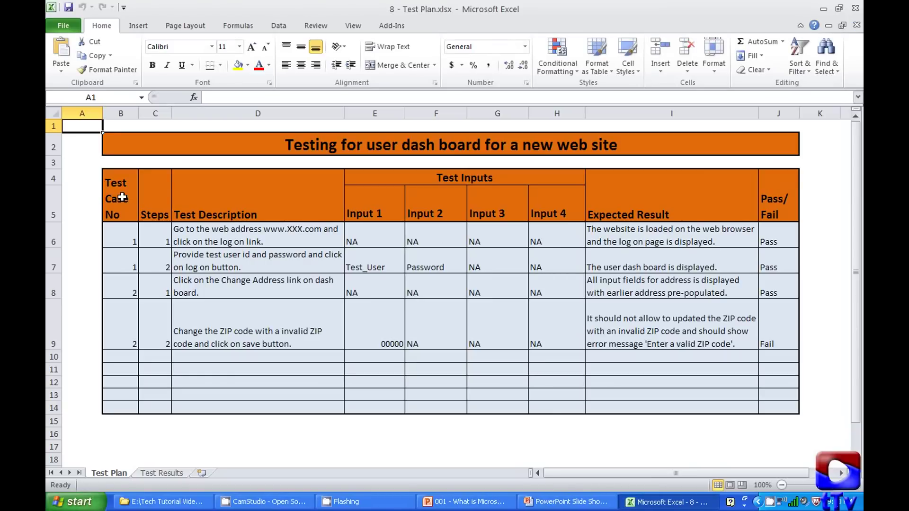
{"action": "left_click", "coordinate": [122, 198]}
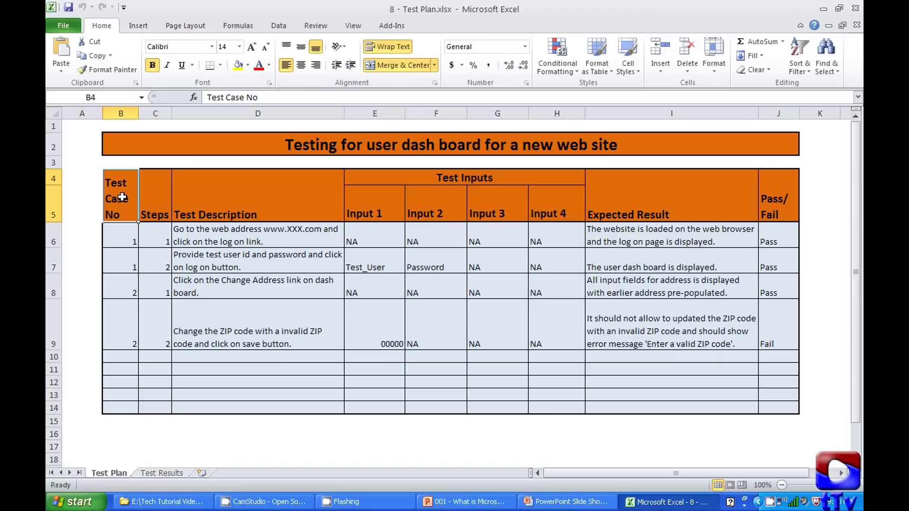
{"action": "left_click", "coordinate": [158, 204]}
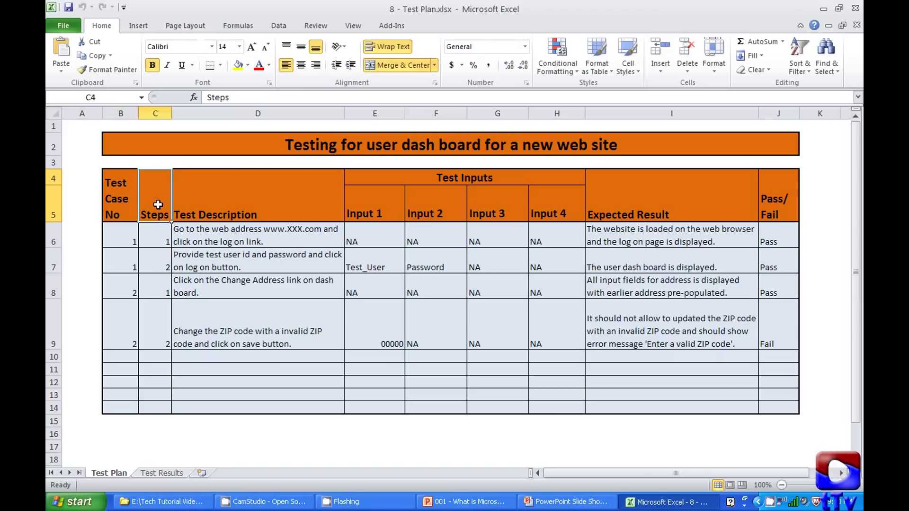
{"action": "left_click", "coordinate": [246, 202]}
{"action": "left_click_drag", "start_coordinate": [367, 177], "coordinate": [514, 213]}
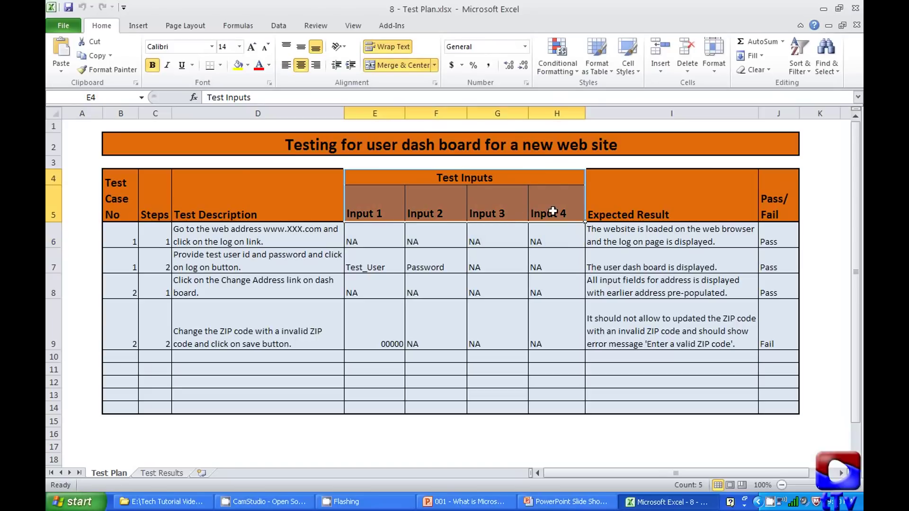
{"action": "left_click", "coordinate": [638, 230]}
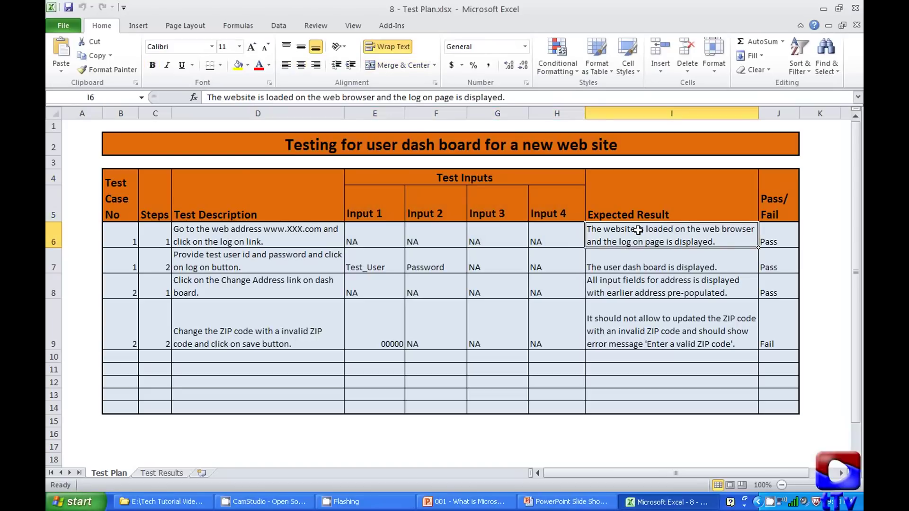
{"action": "left_click", "coordinate": [780, 201]}
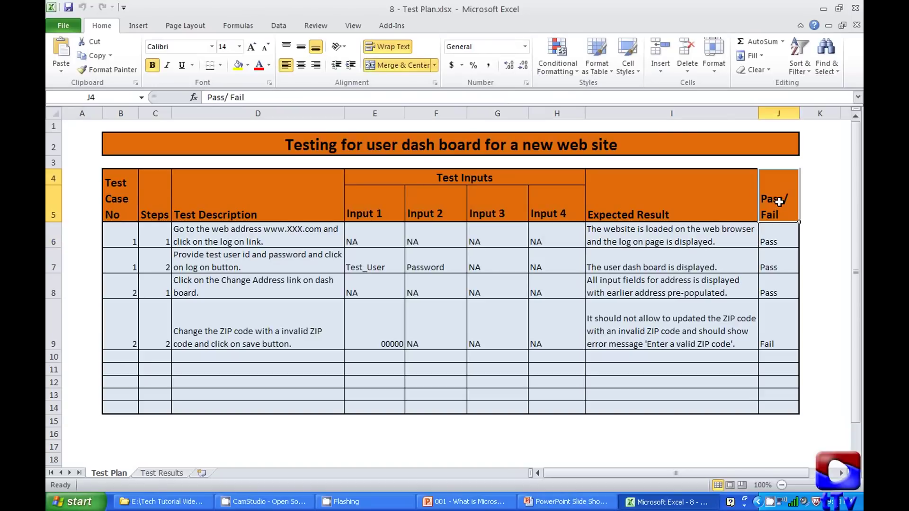
{"action": "left_click", "coordinate": [857, 13]}
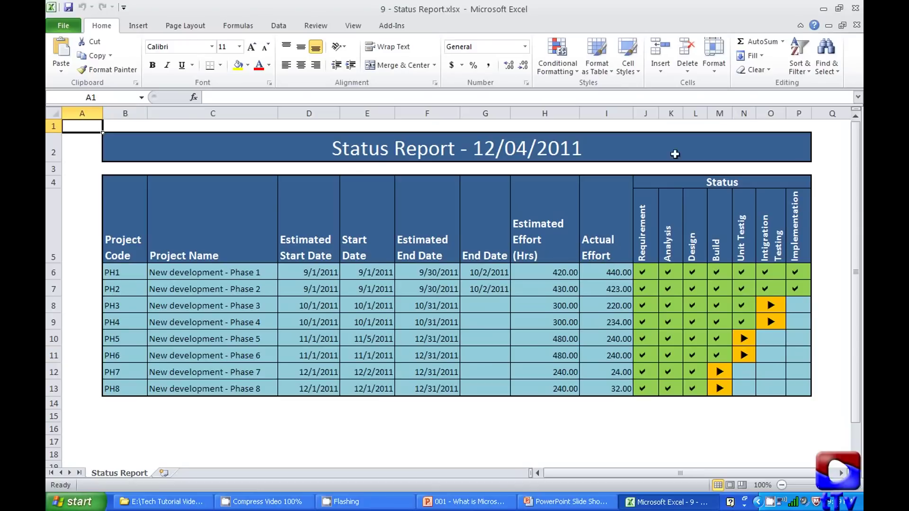
{"action": "left_click", "coordinate": [856, 9]}
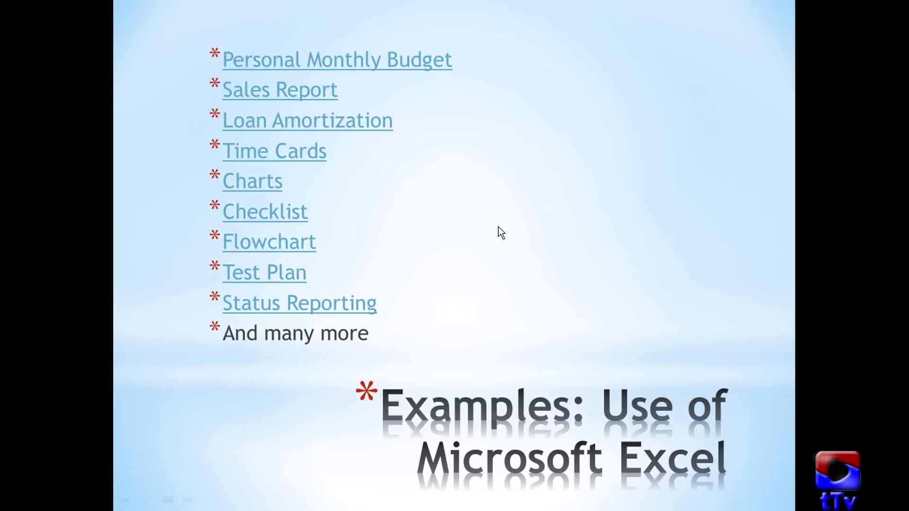